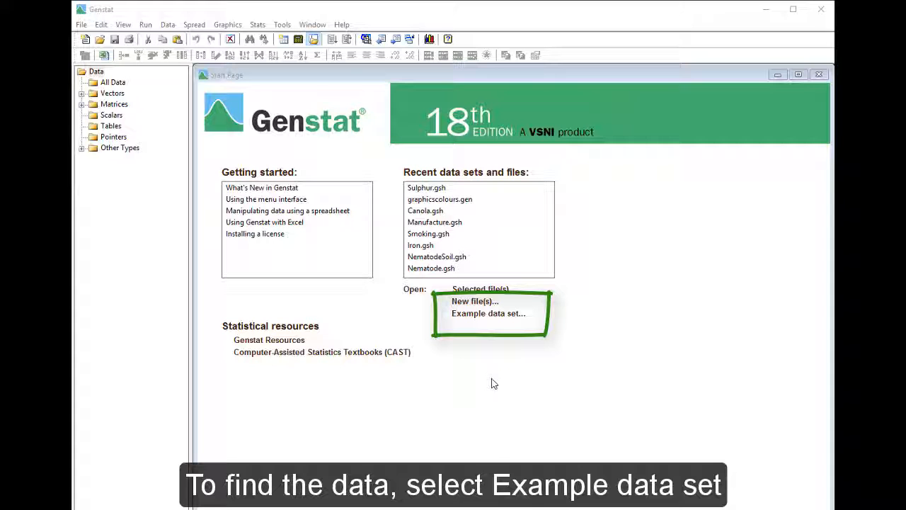
Open the example data set Sulphur.gsh.
{"action": "left_click", "coordinate": [488, 318]}
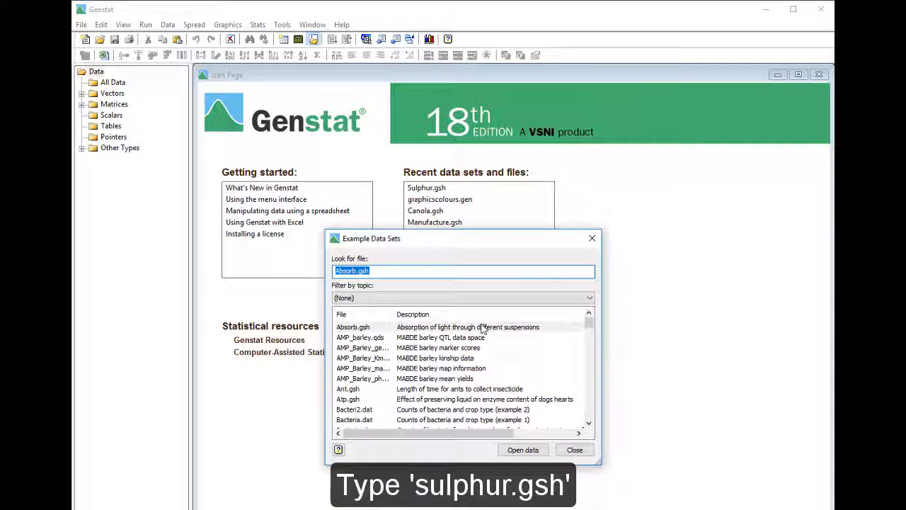
{"action": "type", "text": "sulphur.gsh"}
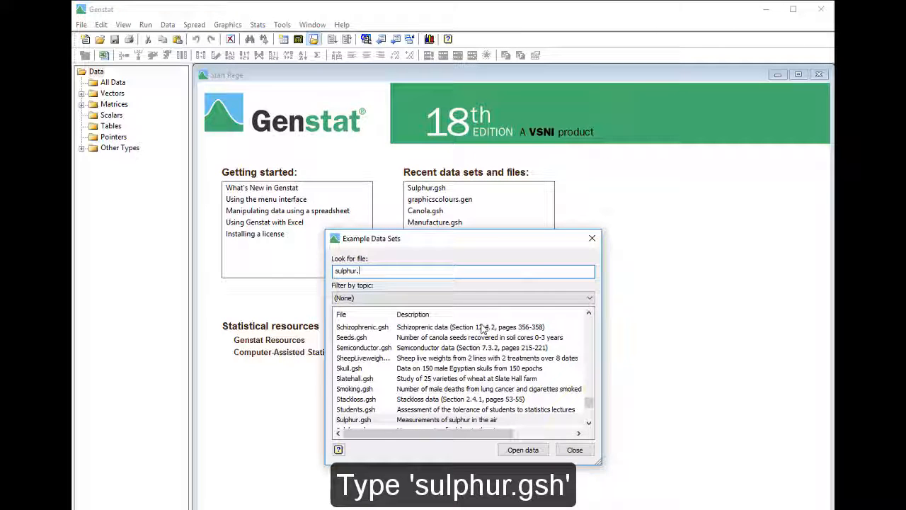
{"action": "left_click", "coordinate": [459, 419]}
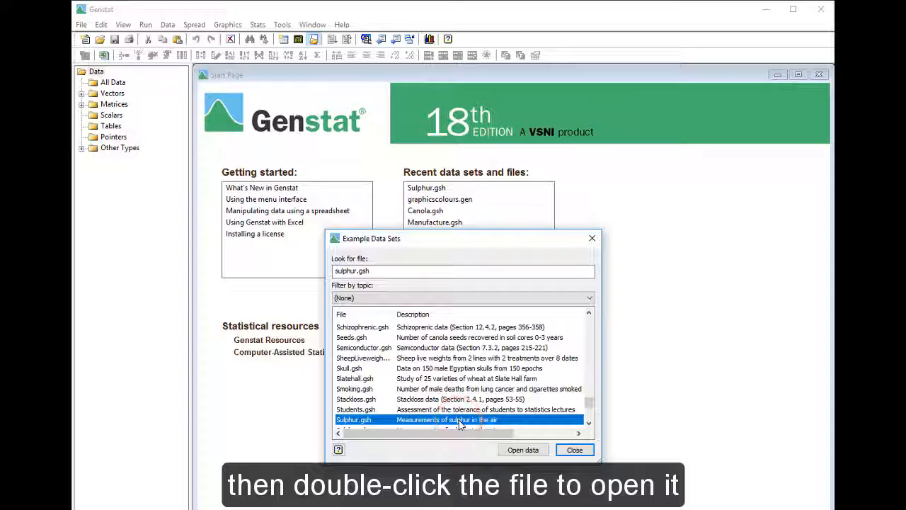
{"action": "double_click", "coordinate": [459, 420]}
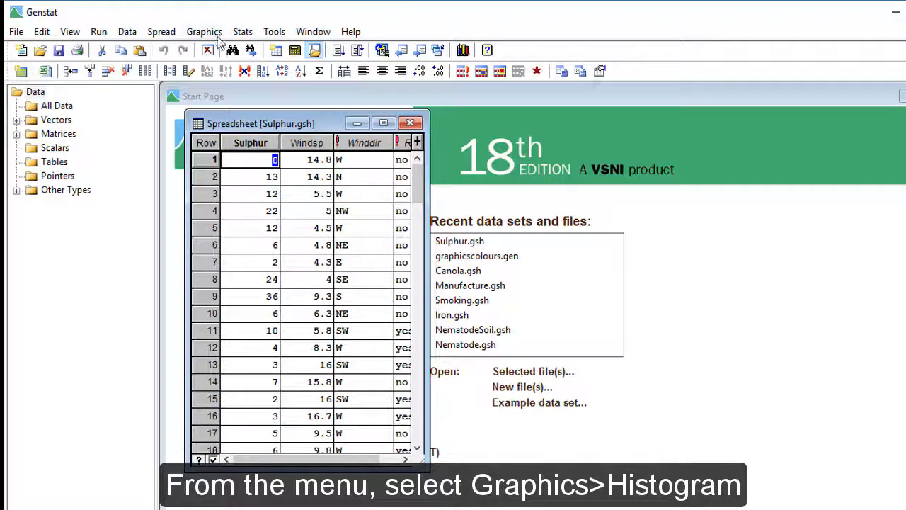
Start a 2D histogram with Sulphur as its data variate.
{"action": "left_click", "coordinate": [213, 32]}
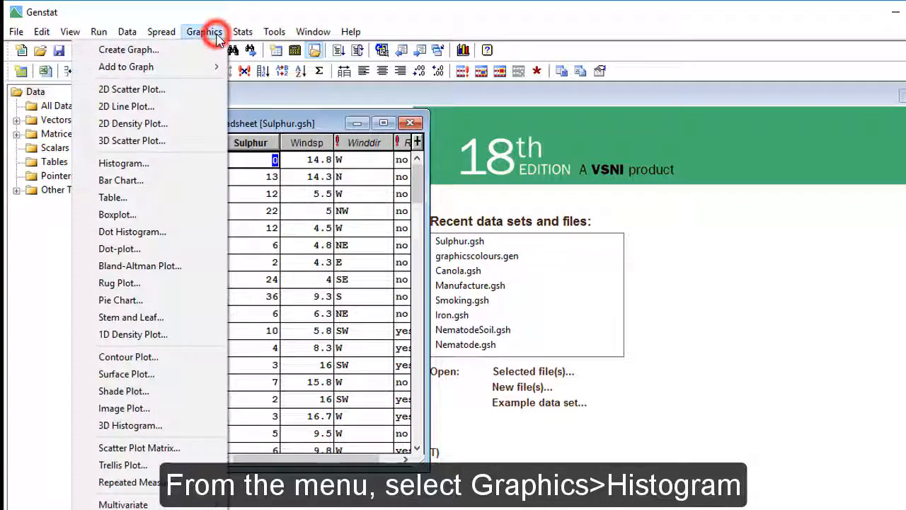
{"action": "left_click", "coordinate": [206, 163]}
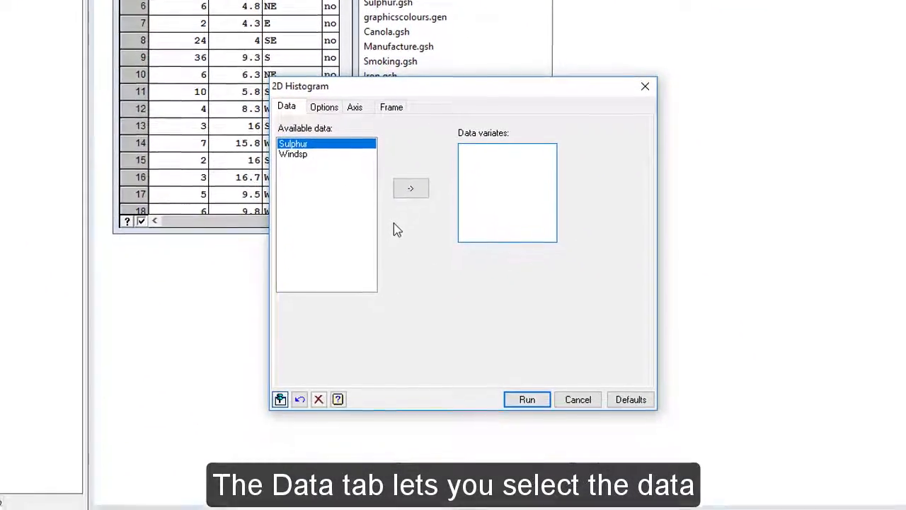
{"action": "left_click", "coordinate": [400, 172]}
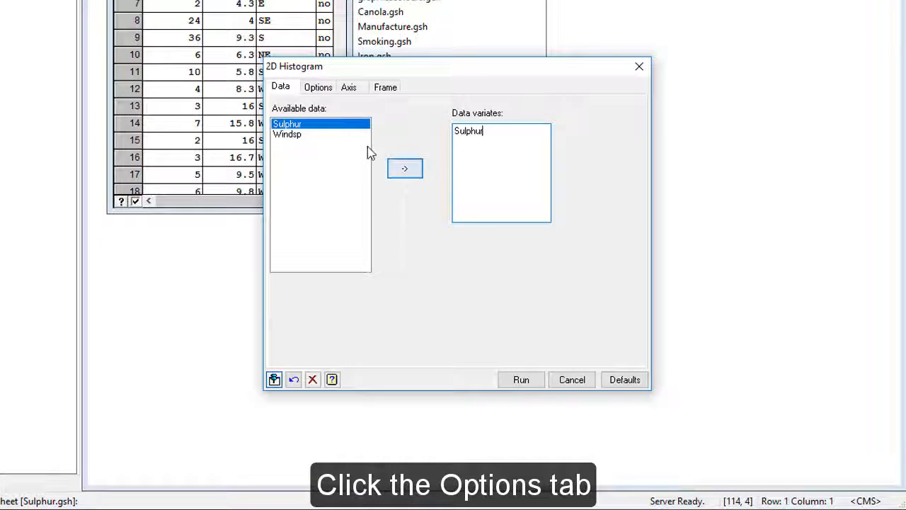
Title the histogram "Sulphur Pollution" and generate the graph.
{"action": "left_click", "coordinate": [333, 90]}
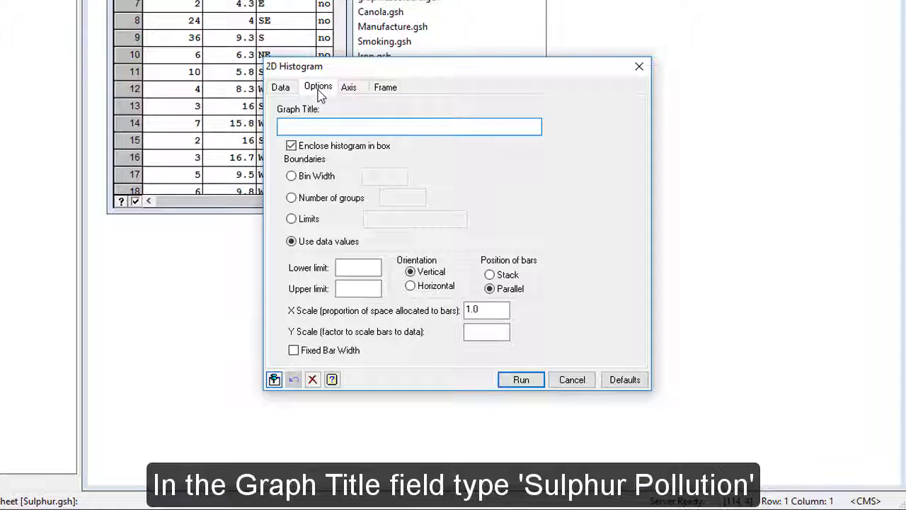
{"action": "type", "text": "Sulp"}
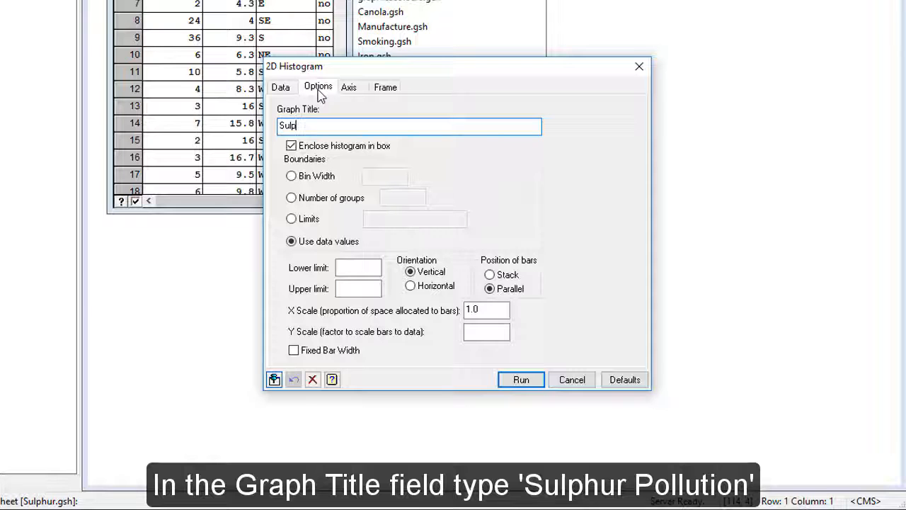
{"action": "type", "text": "hur Pollution"}
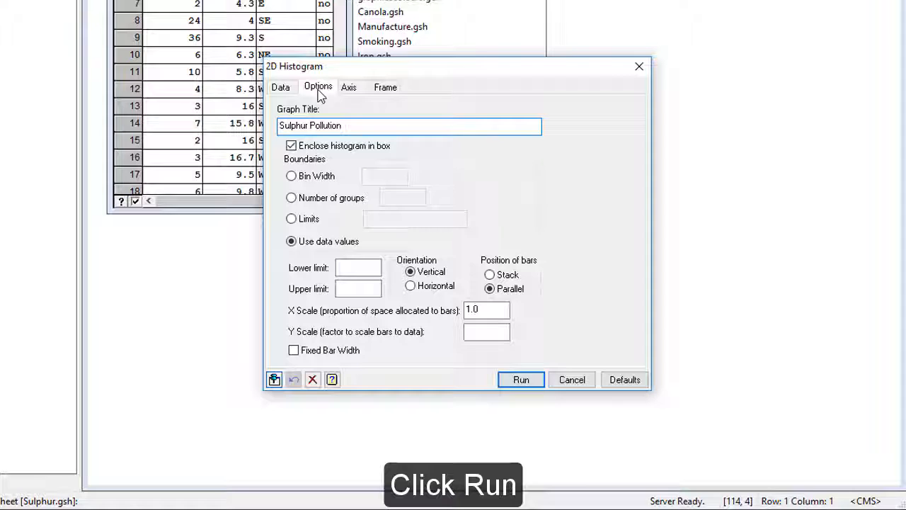
{"action": "left_click", "coordinate": [505, 381]}
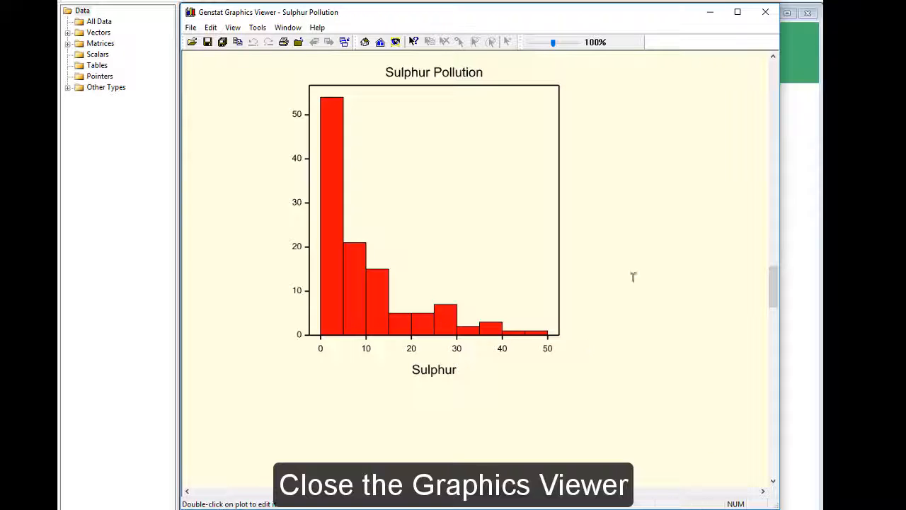
Close the histogram plot without saving it and dismiss the 2D Histogram settings.
{"action": "left_click", "coordinate": [766, 11]}
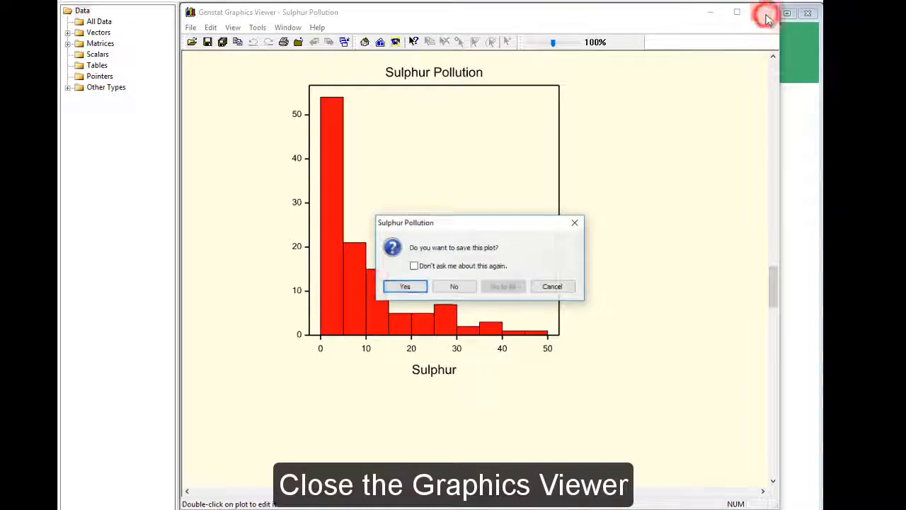
{"action": "left_click", "coordinate": [468, 287]}
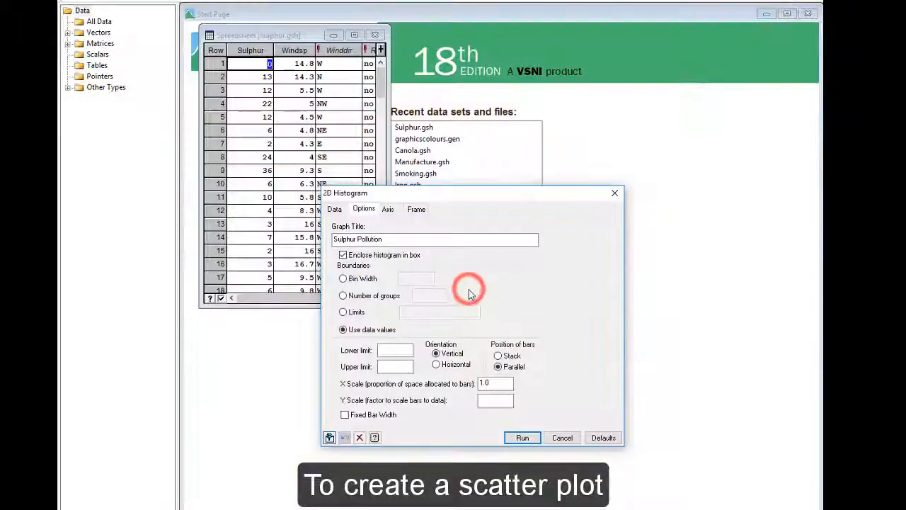
{"action": "left_click", "coordinate": [565, 446]}
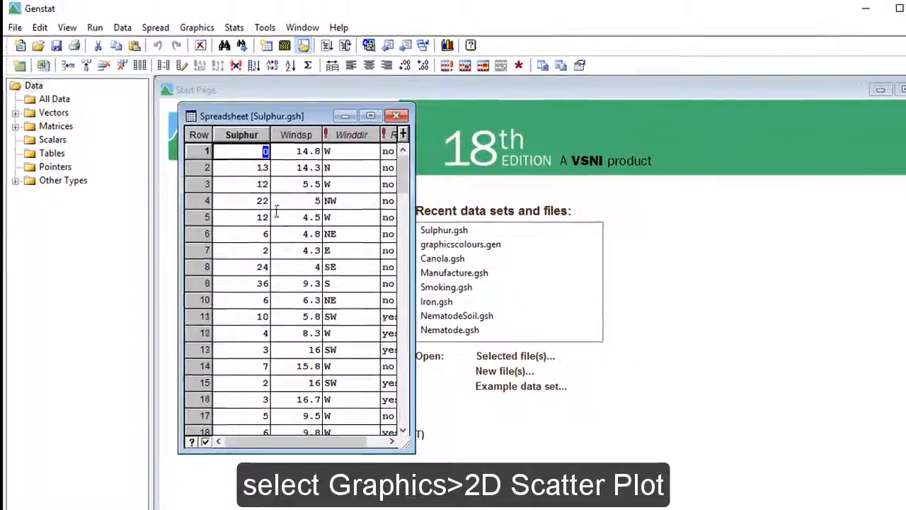
Start a single XY 2D scatter plot with Sulphur as the Y variate and Windsp as the X variate.
{"action": "left_click", "coordinate": [197, 27]}
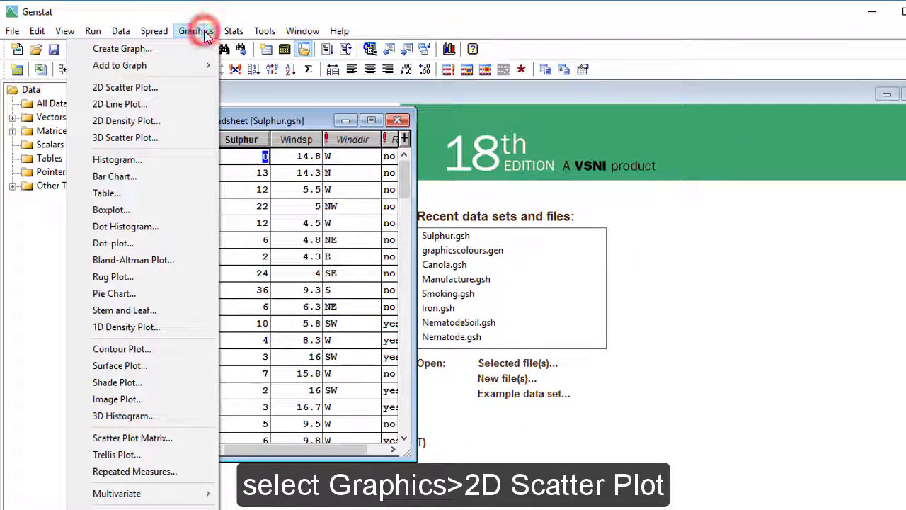
{"action": "left_click", "coordinate": [200, 91]}
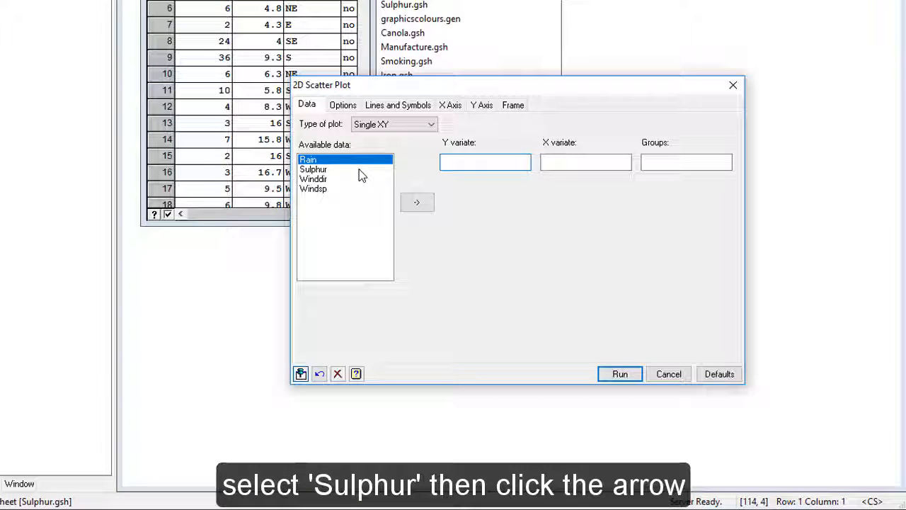
{"action": "left_click", "coordinate": [361, 170]}
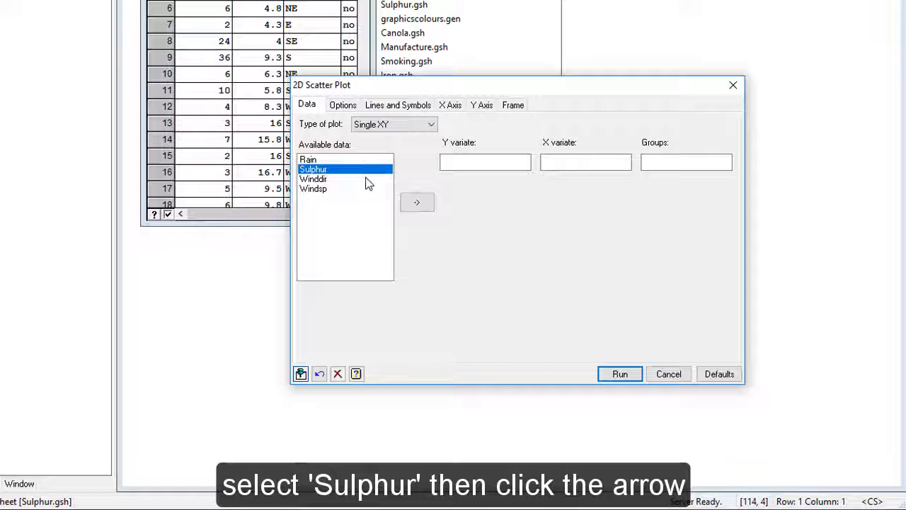
{"action": "left_click", "coordinate": [408, 203]}
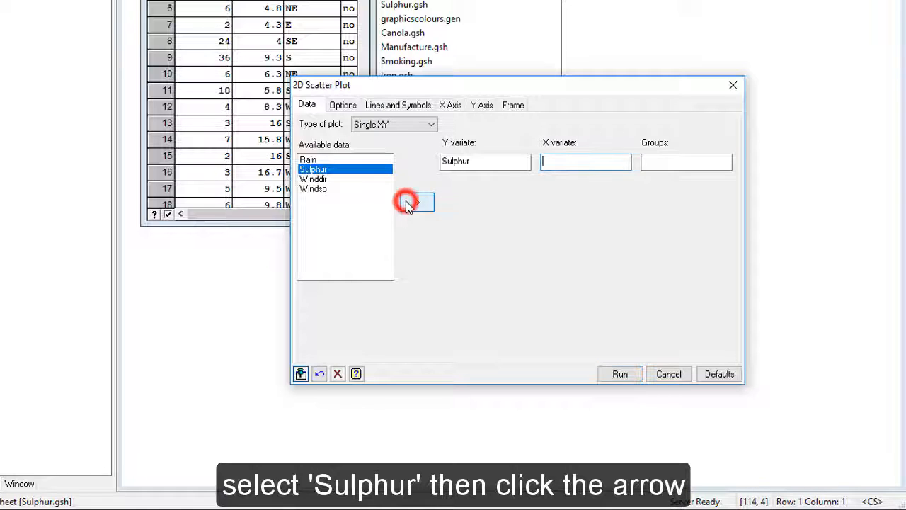
{"action": "left_click", "coordinate": [347, 190]}
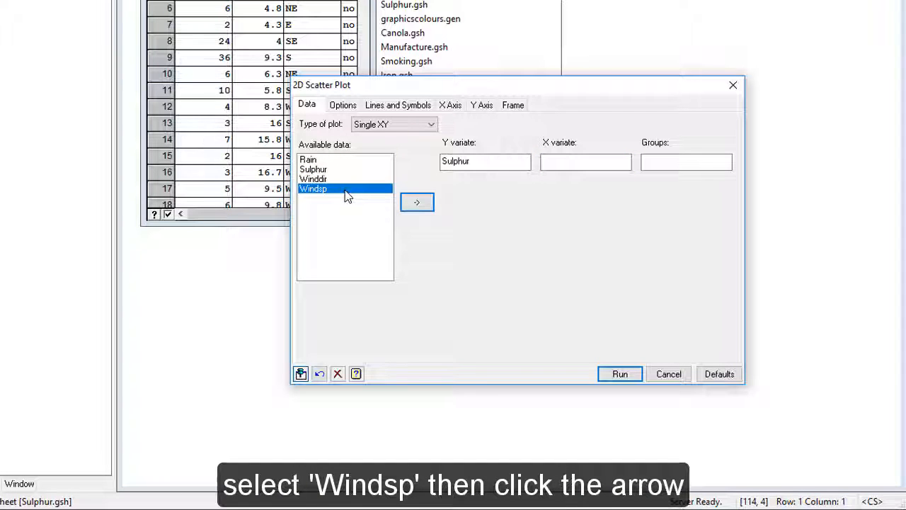
{"action": "left_click", "coordinate": [413, 207]}
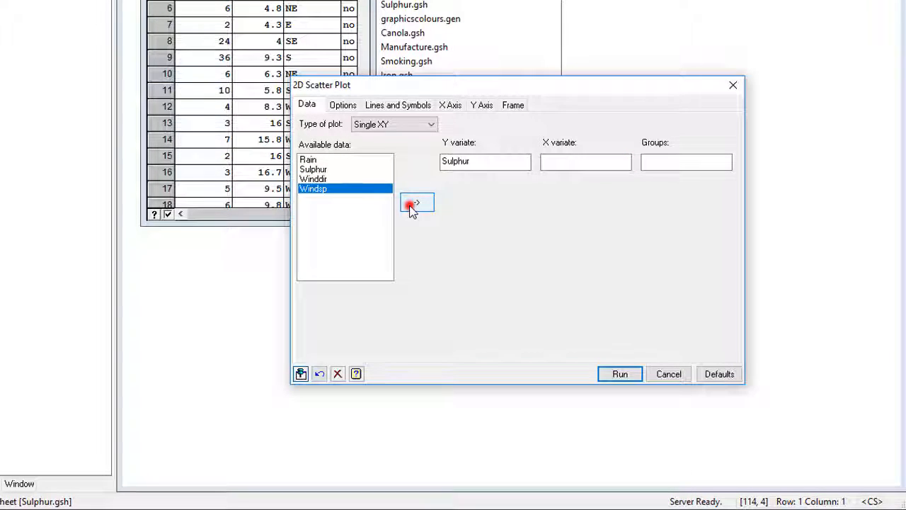
Title the scatter plot "7.9.90 to 29.12.90", turn off its key and generate the graph.
{"action": "left_click", "coordinate": [357, 109]}
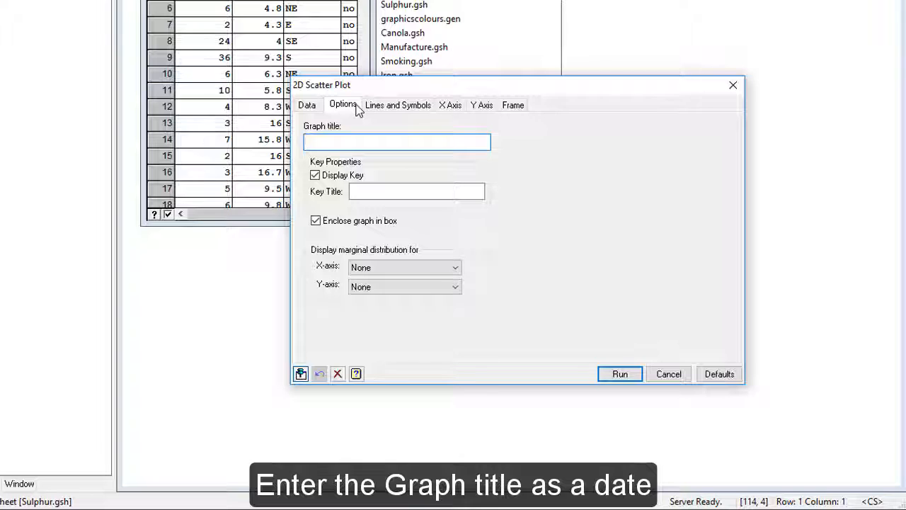
{"action": "type", "text": "7."}
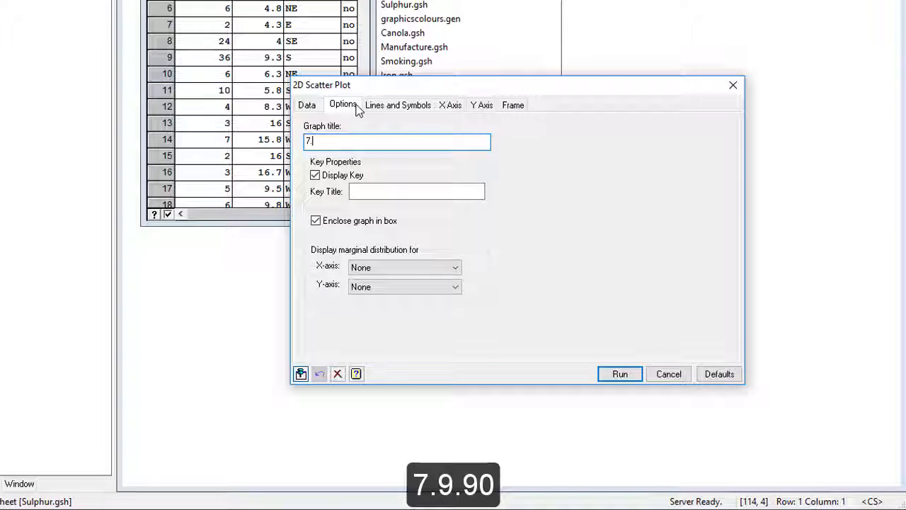
{"action": "type", "text": "9.90 to 29.12.90"}
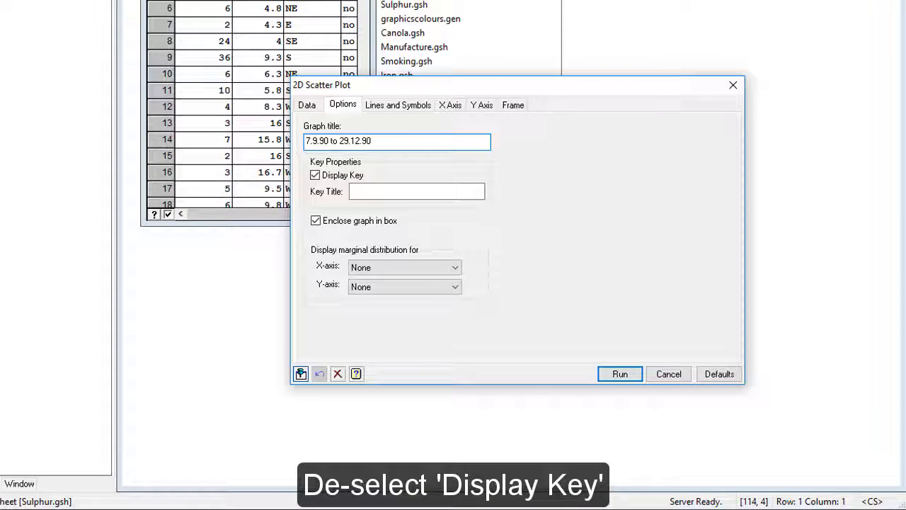
{"action": "left_click", "coordinate": [314, 176]}
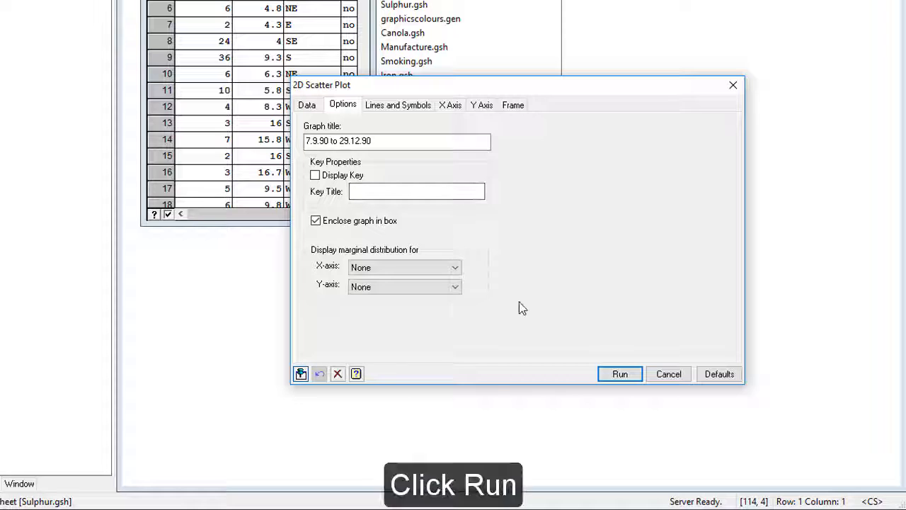
{"action": "left_click", "coordinate": [608, 374]}
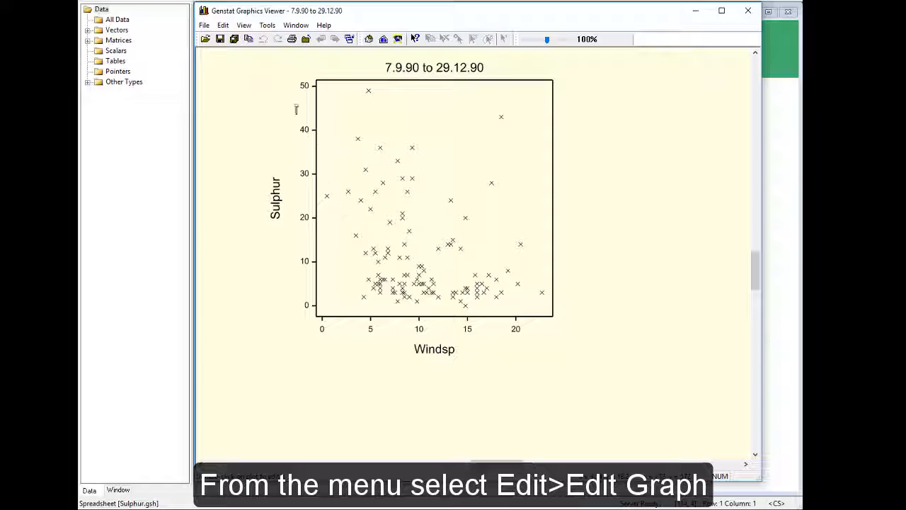
Open the scatter plot in the graphics editor and change its X axis title to "Windspeed m/s".
{"action": "left_click", "coordinate": [223, 25]}
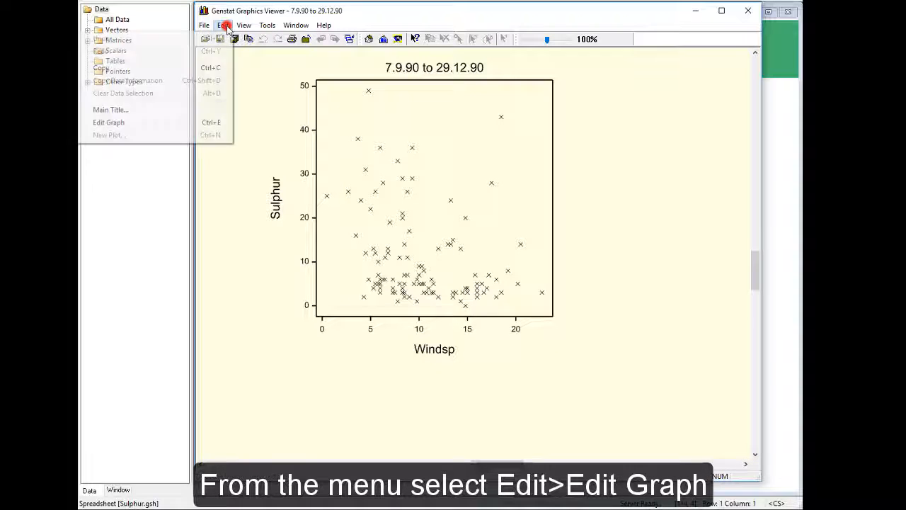
{"action": "left_click", "coordinate": [194, 124]}
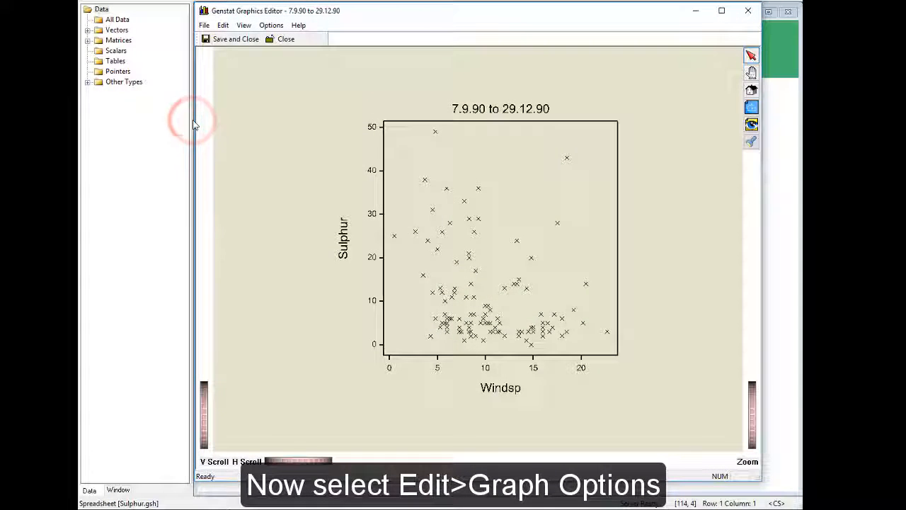
{"action": "left_click", "coordinate": [224, 26]}
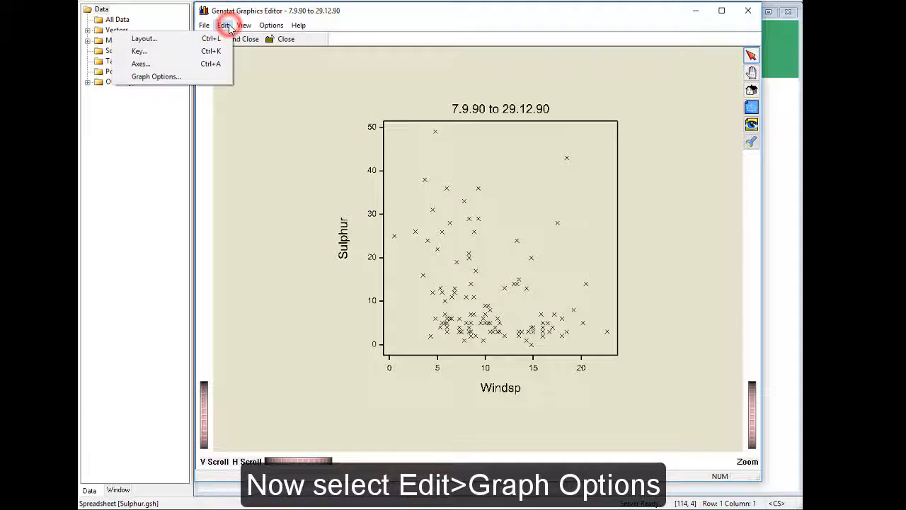
{"action": "left_click", "coordinate": [212, 78]}
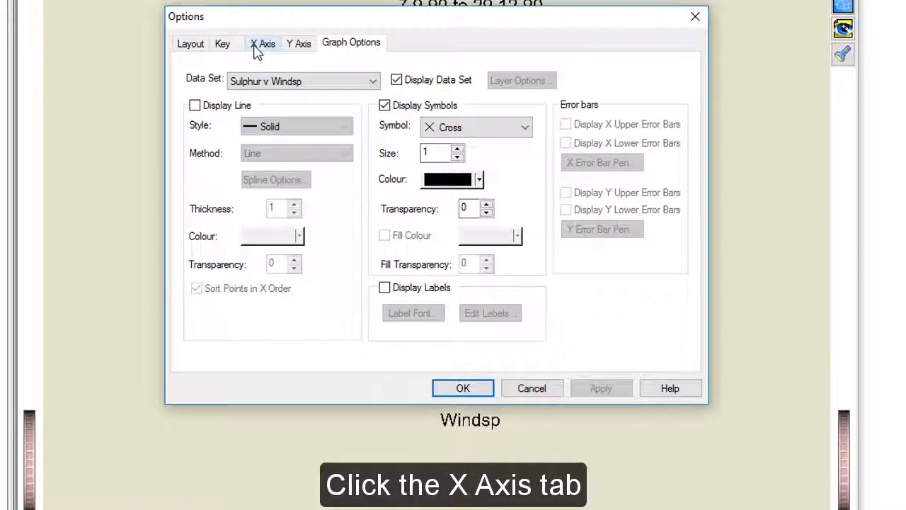
{"action": "left_click", "coordinate": [260, 45]}
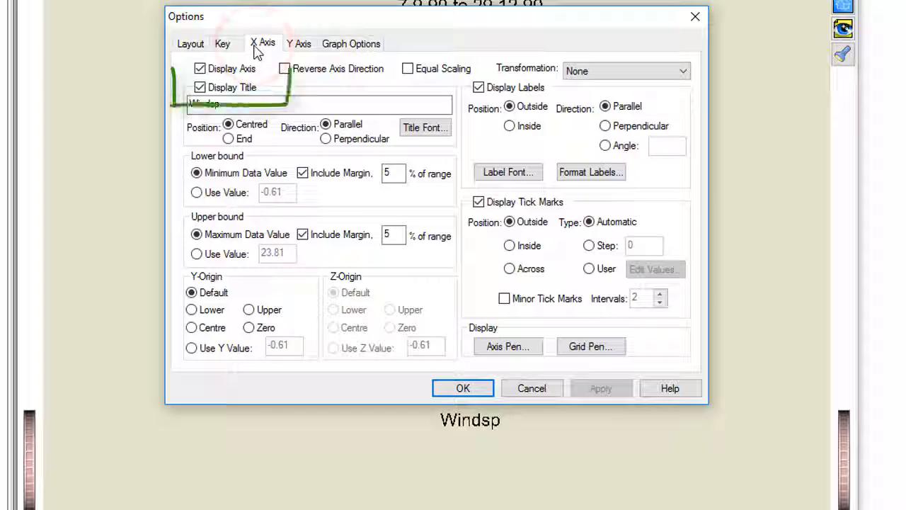
{"action": "left_click", "coordinate": [241, 103]}
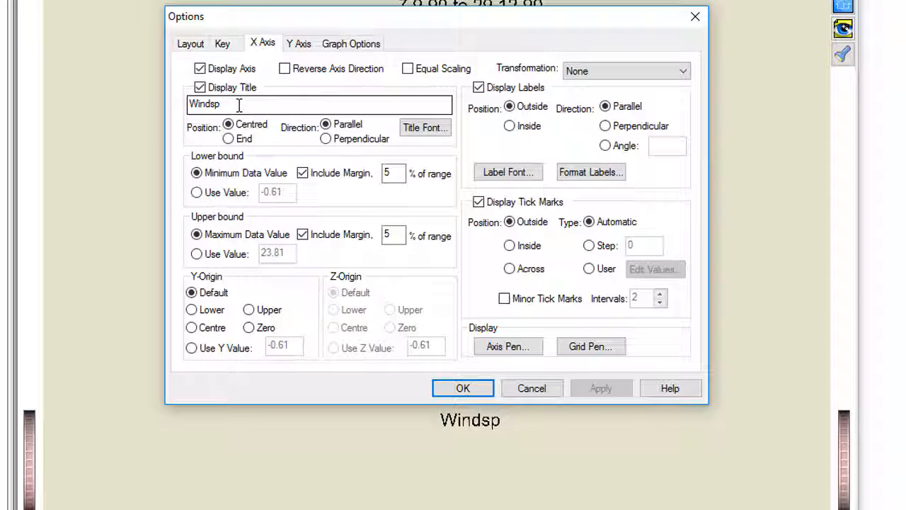
{"action": "left_click", "coordinate": [240, 105]}
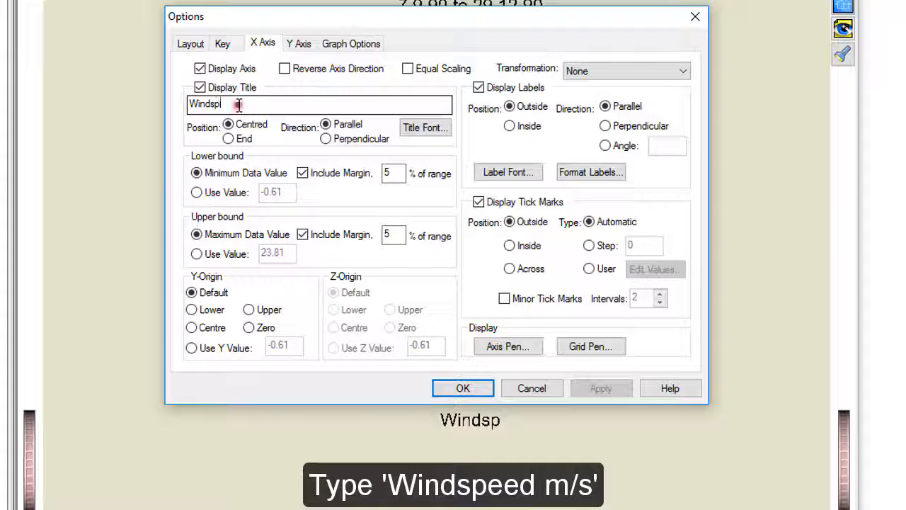
{"action": "type", "text": "e"}
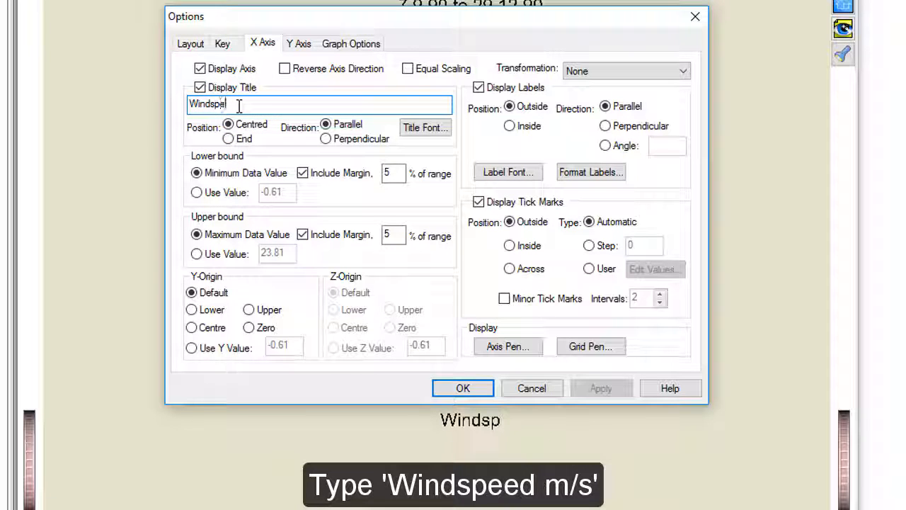
{"action": "type", "text": "ed m/s"}
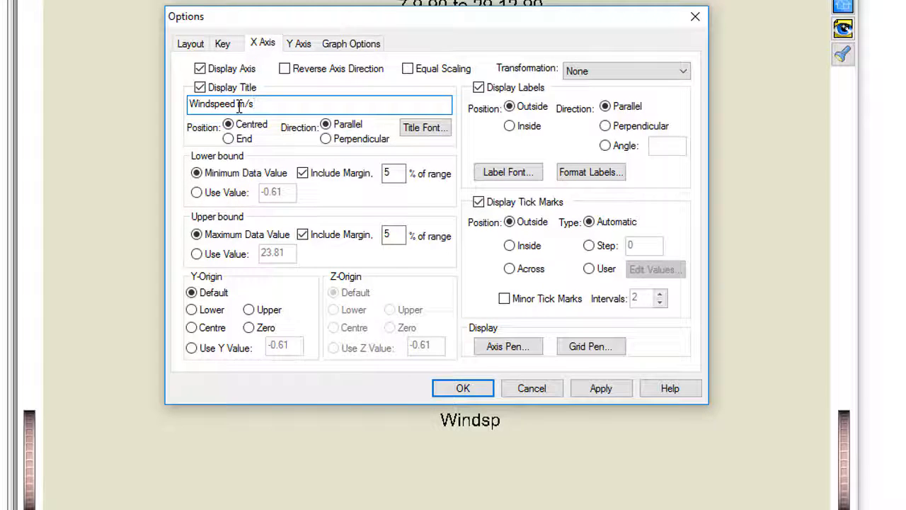
Set the X axis to fixed bounds with a lower value of 0 and an upper value of 25.
{"action": "left_click", "coordinate": [197, 194]}
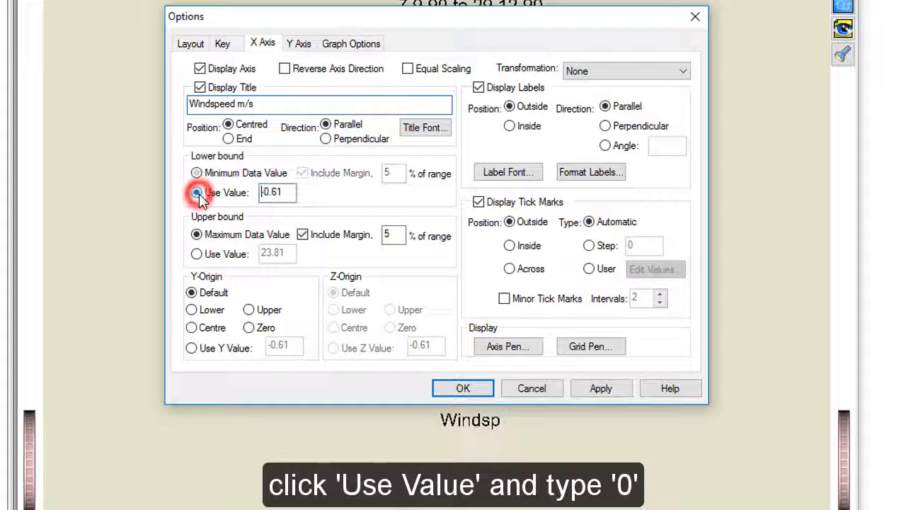
{"action": "double_click", "coordinate": [286, 192]}
{"action": "type", "text": "0"}
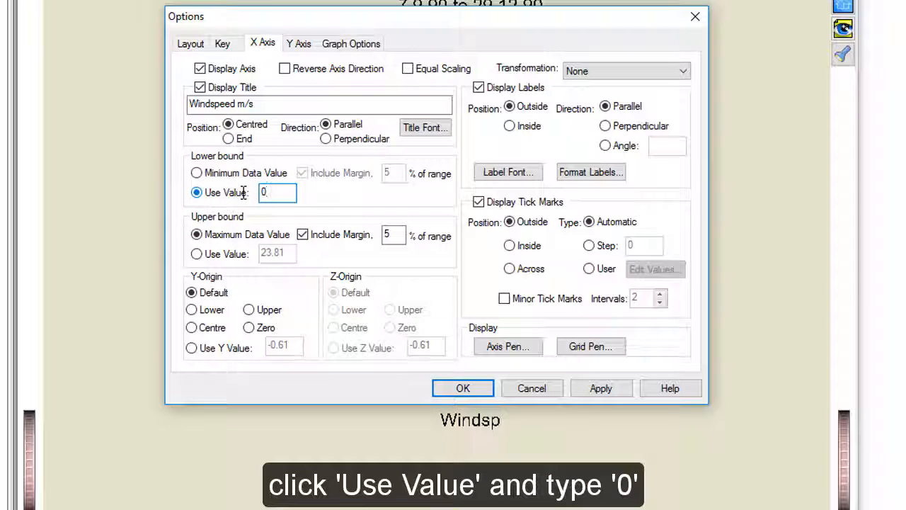
{"action": "left_click", "coordinate": [197, 254]}
{"action": "left_click", "coordinate": [291, 255]}
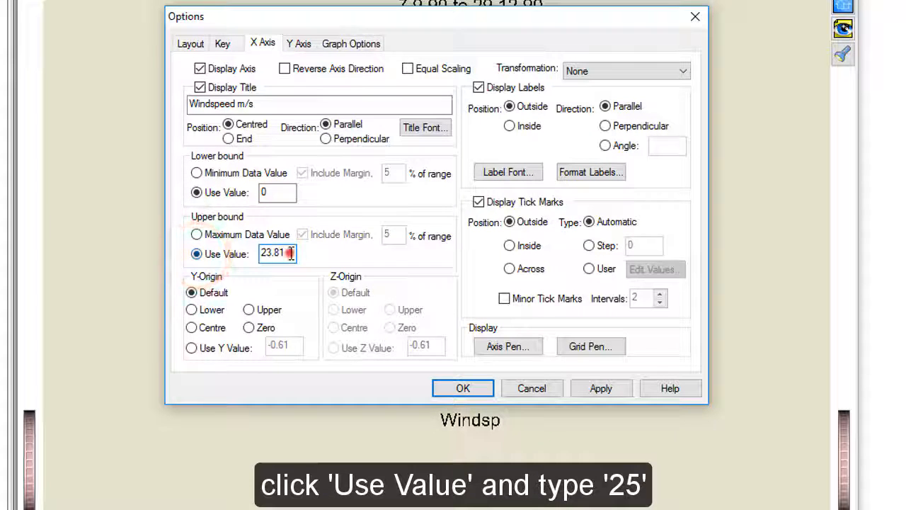
{"action": "double_click", "coordinate": [291, 255]}
{"action": "type", "text": "25"}
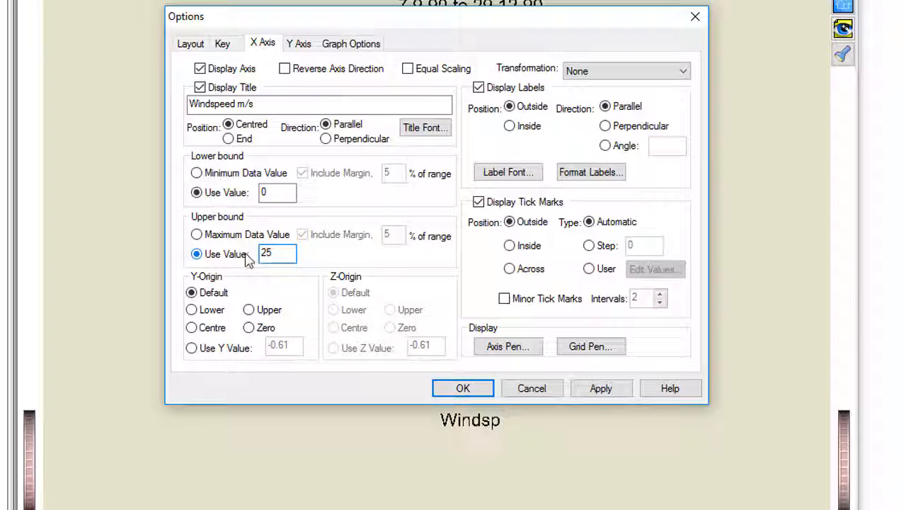
Change the scatter plot's Y axis title to "Sulphur micro/m~^{3}".
{"action": "left_click", "coordinate": [303, 46]}
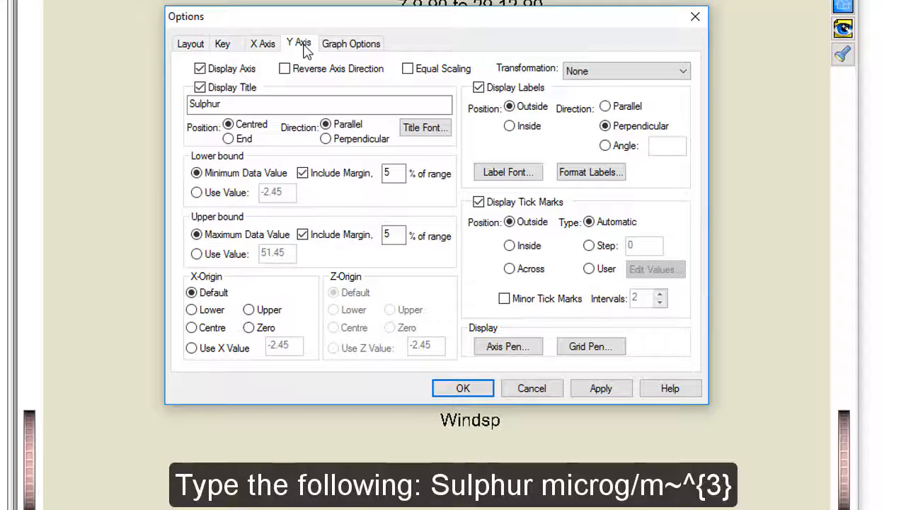
{"action": "left_click", "coordinate": [252, 106]}
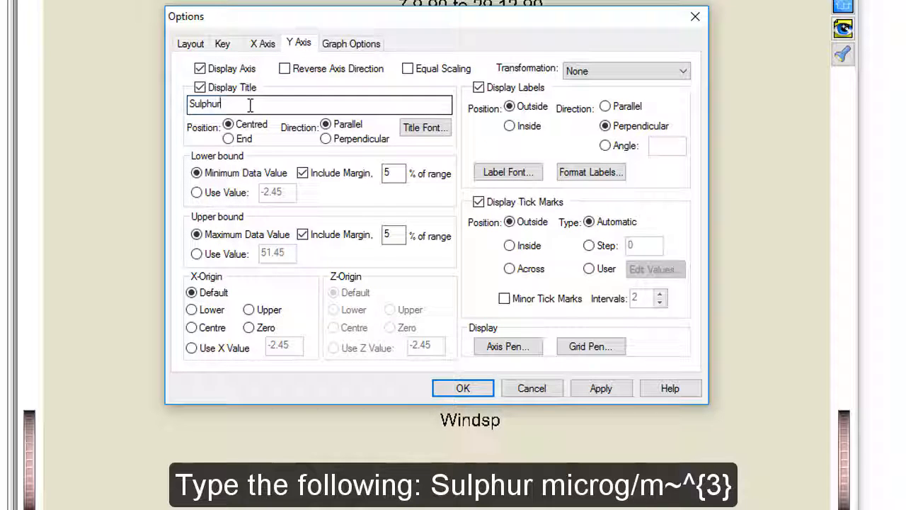
{"action": "type", "text": "microg/m~^{3}"}
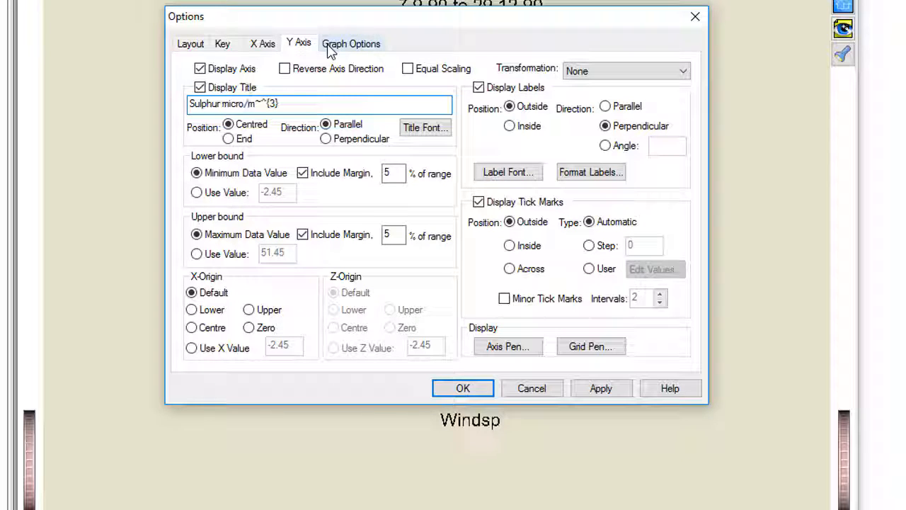
Change the symbol of the Sulphur v Windsp data set to Circle with a bright blue outline colour.
{"action": "left_click", "coordinate": [327, 49]}
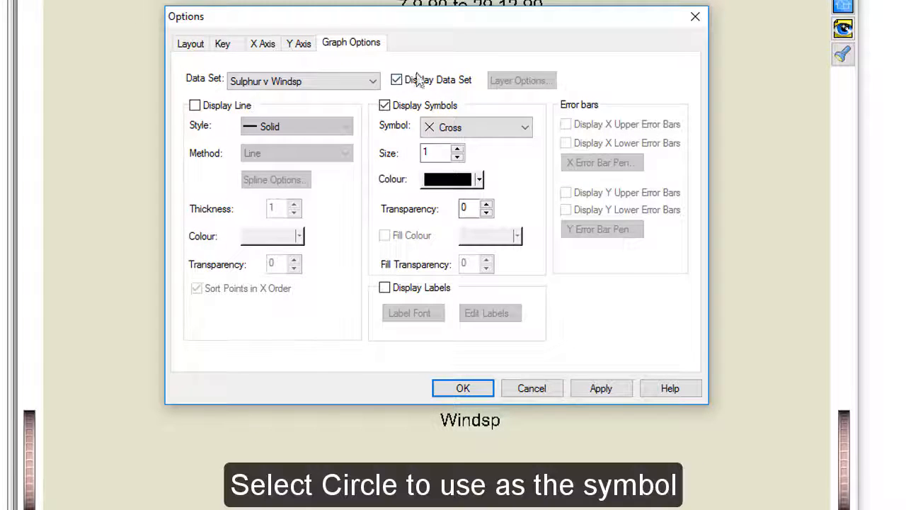
{"action": "left_click", "coordinate": [526, 129]}
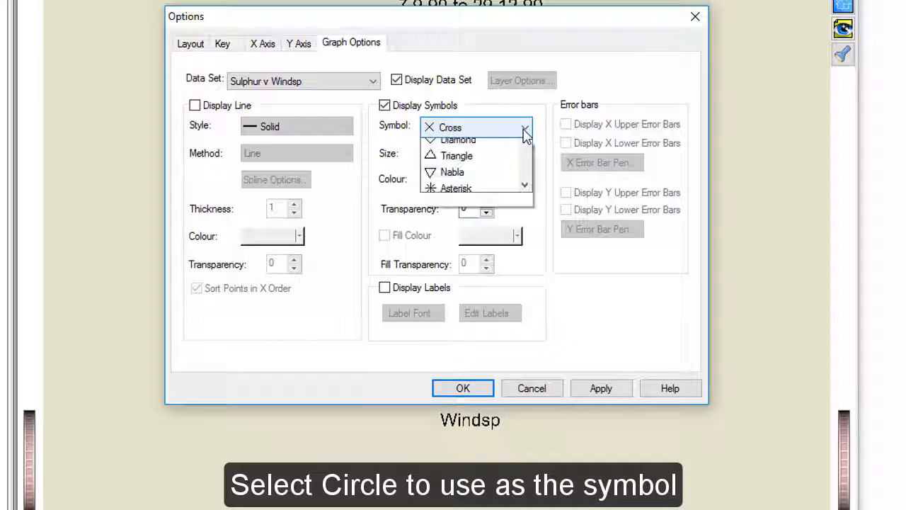
{"action": "left_click", "coordinate": [511, 165]}
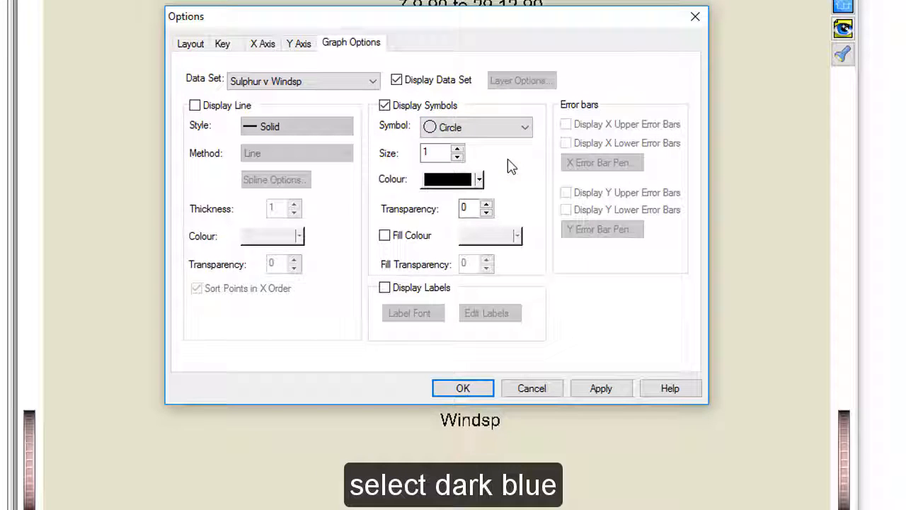
{"action": "left_click", "coordinate": [480, 180]}
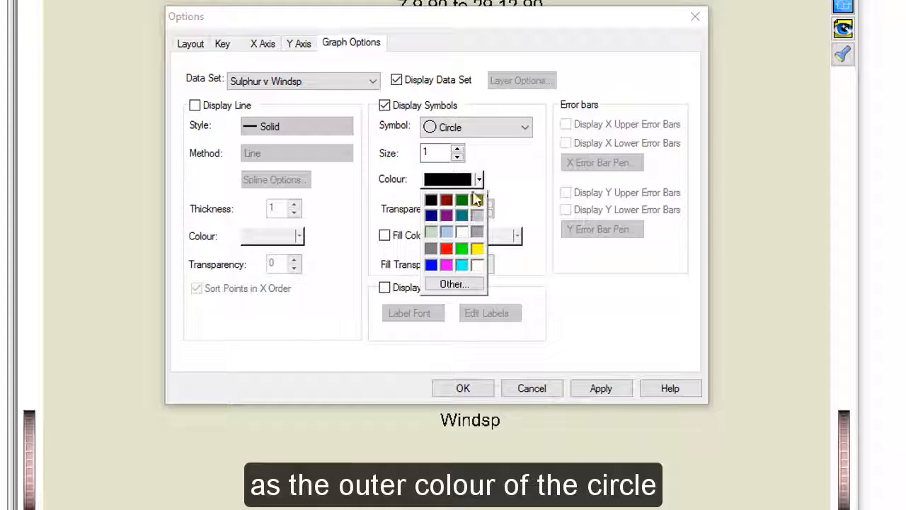
{"action": "left_click", "coordinate": [431, 265]}
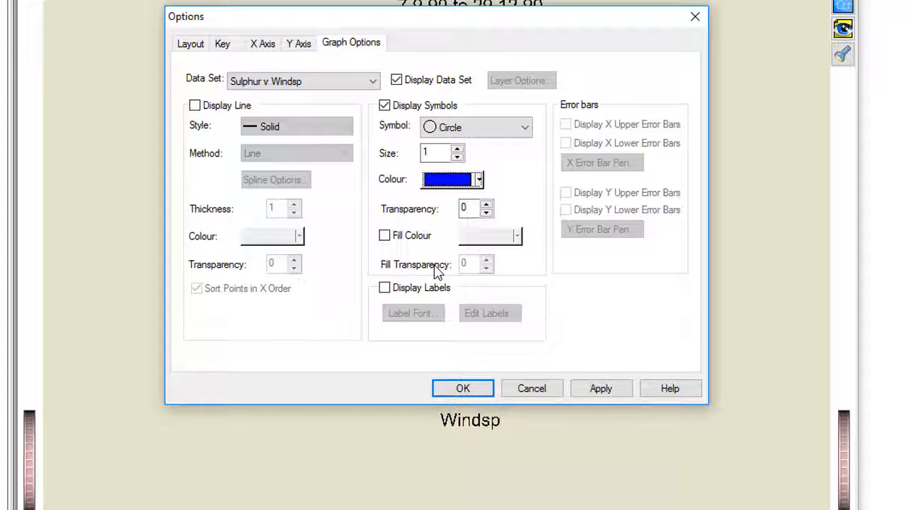
Turn on a cyan fill colour for the circles, then accept the graph options and save and close the edited plot.
{"action": "left_click", "coordinate": [385, 236]}
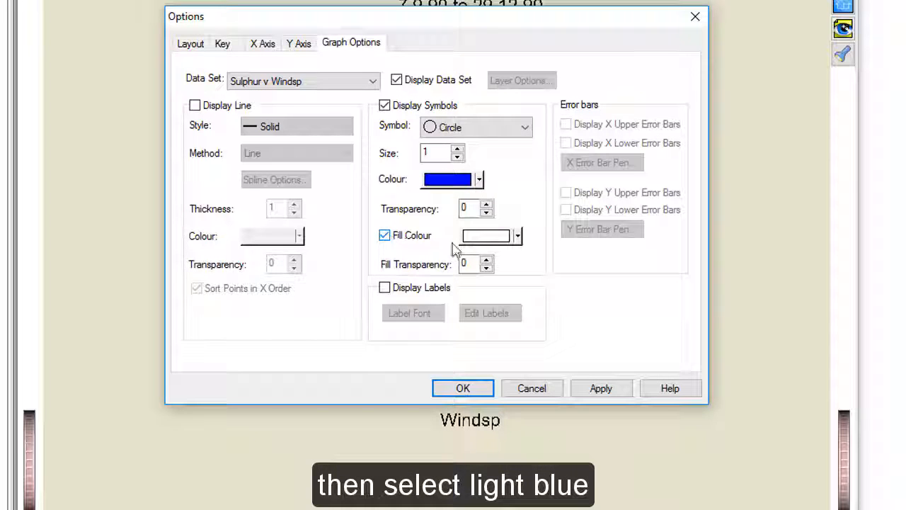
{"action": "left_click", "coordinate": [518, 237]}
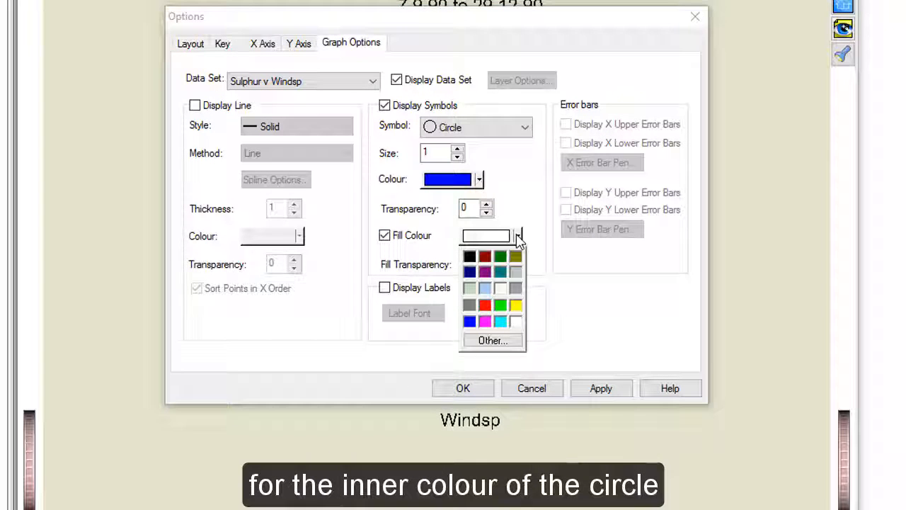
{"action": "left_click", "coordinate": [501, 323]}
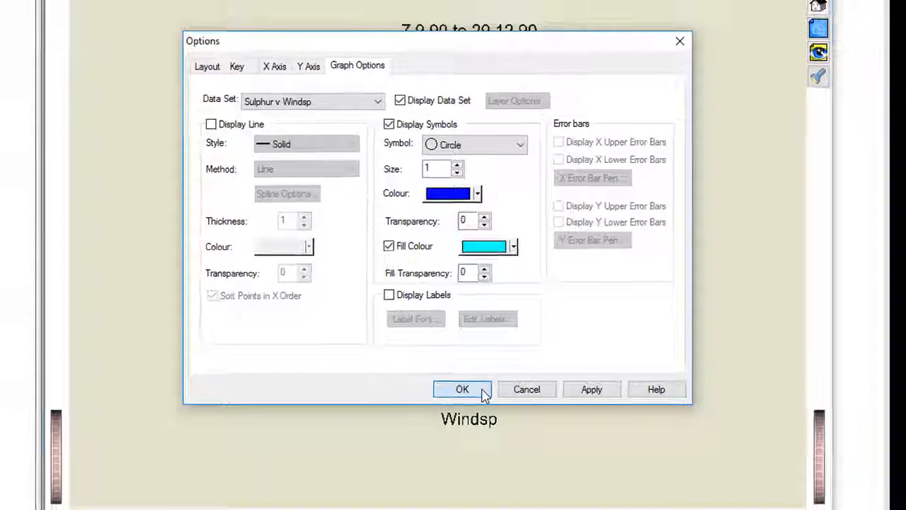
{"action": "left_click", "coordinate": [462, 389]}
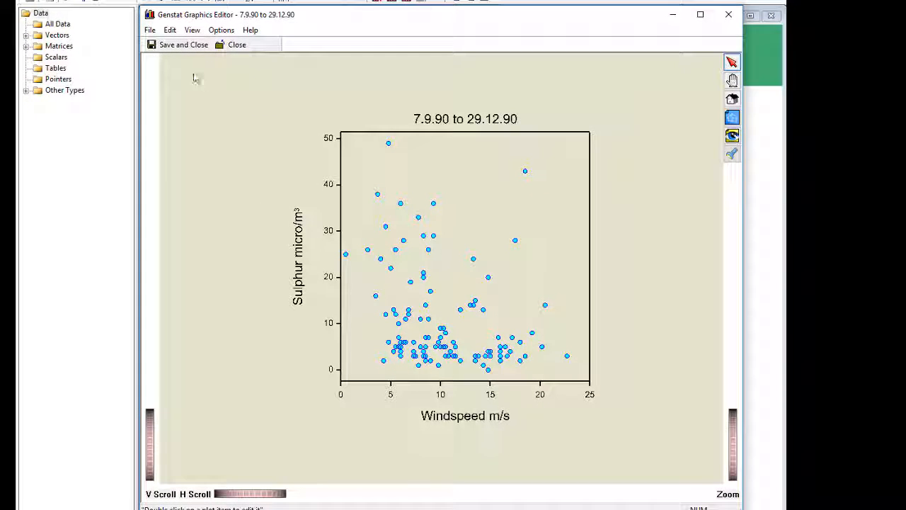
{"action": "left_click", "coordinate": [183, 48]}
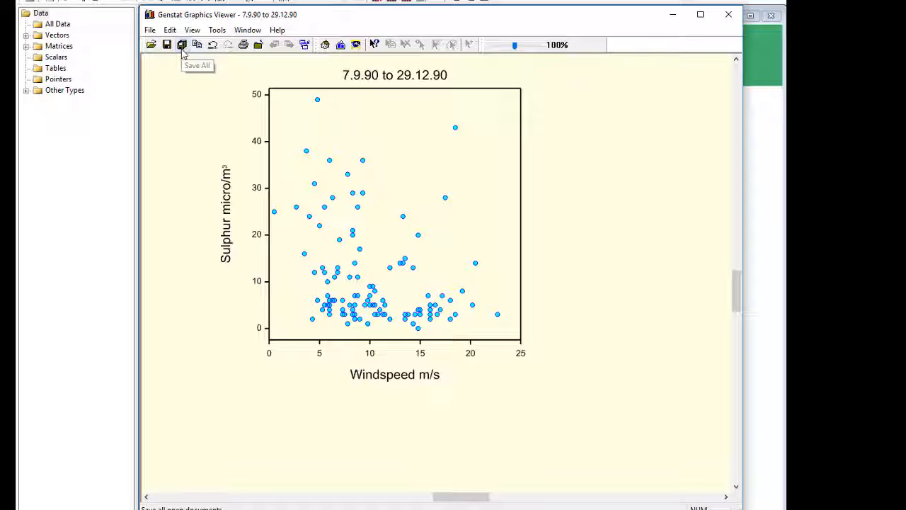